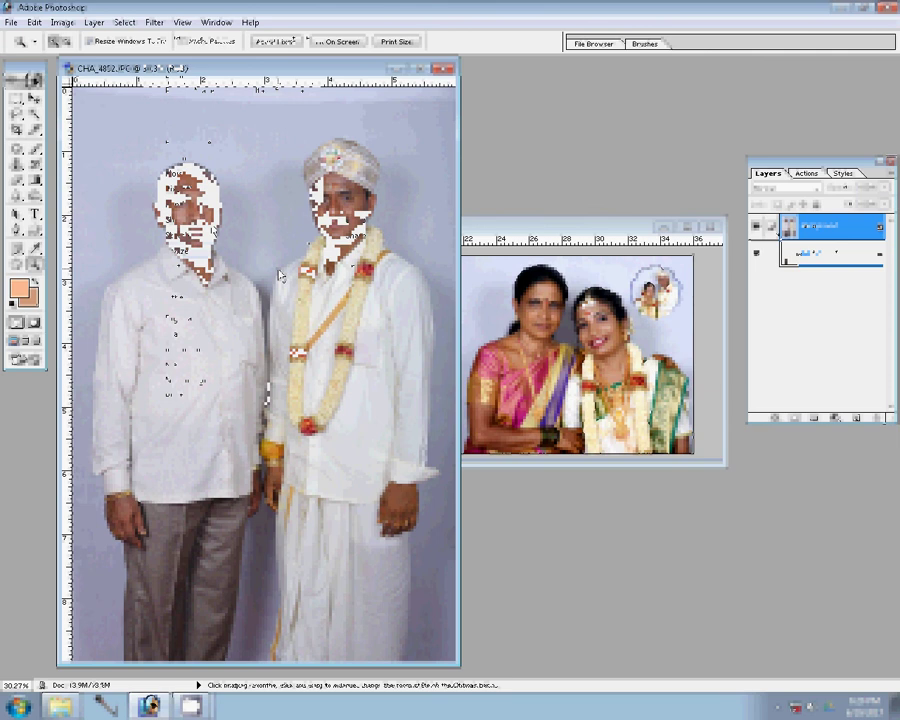
- Run the Magic grain noise filter on the two men's photo at Graininess 96
{"action": "left_click", "coordinate": [154, 22]}
{"action": "mouse_move", "coordinate": [176, 173]}
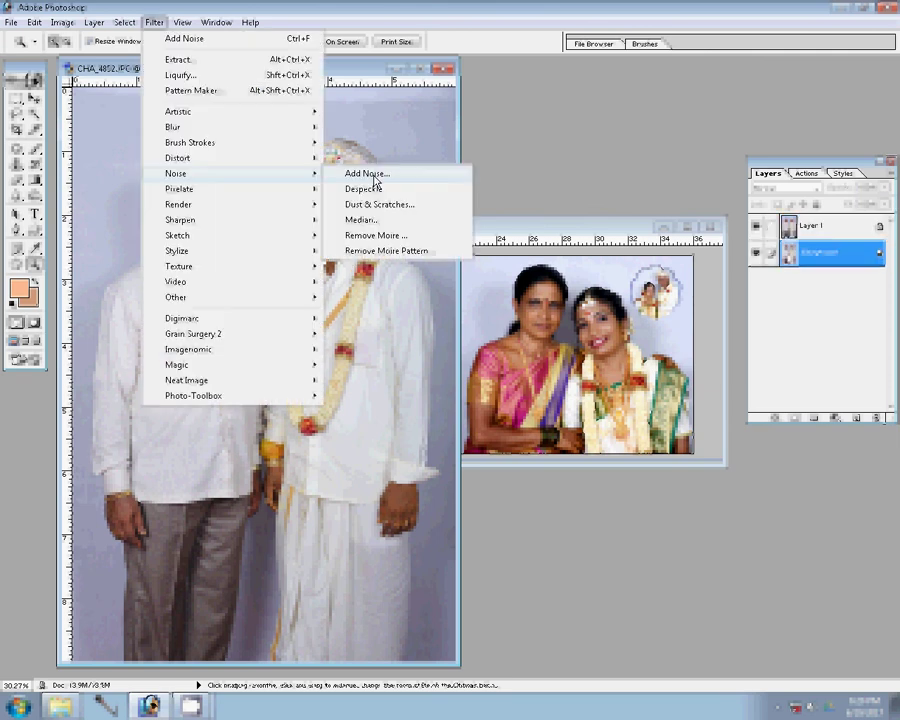
{"action": "left_click", "coordinate": [370, 174]}
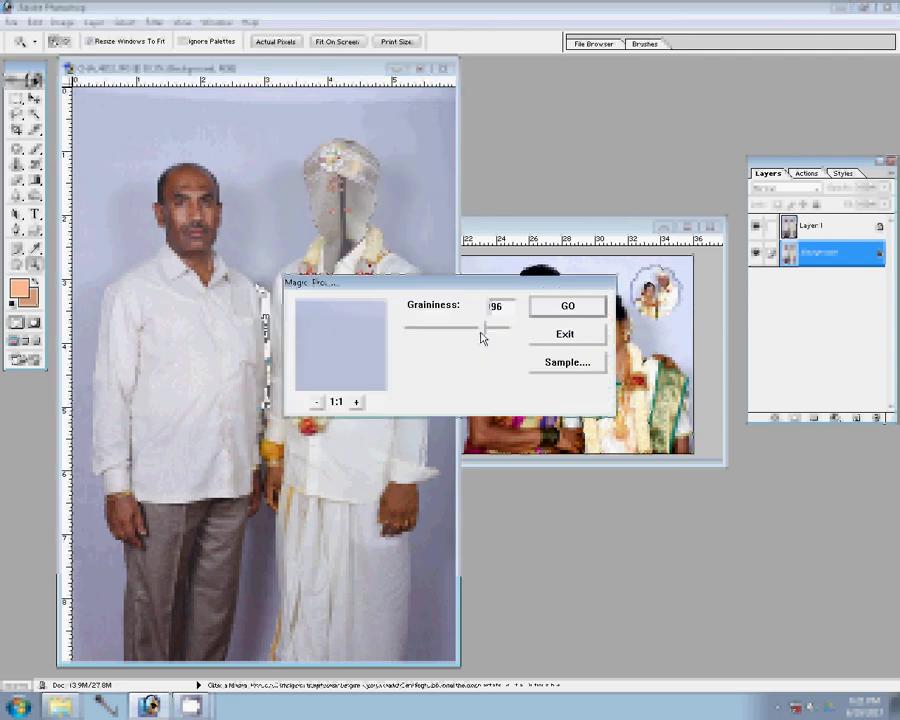
{"action": "left_click", "coordinate": [577, 304]}
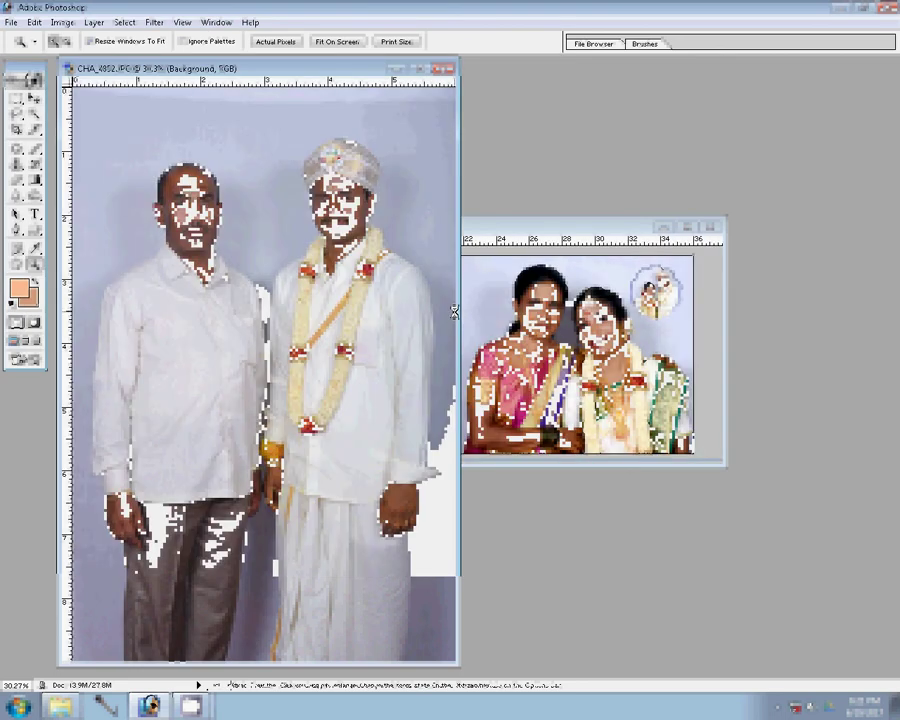
- Reapply the Magic grain smoothing filter to the portrait a second time
{"action": "left_click", "coordinate": [154, 22]}
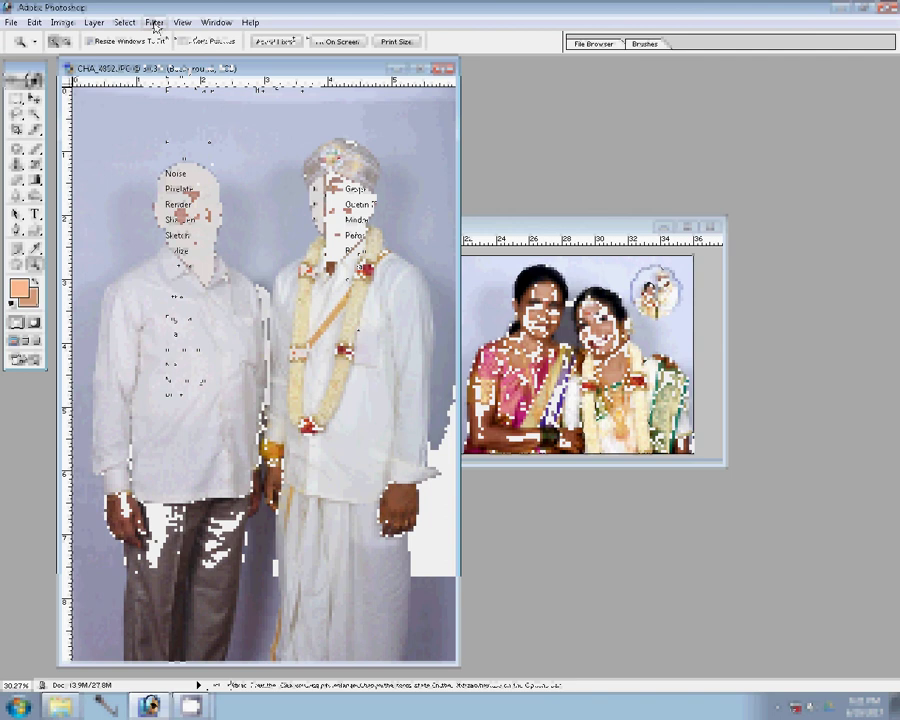
{"action": "left_click", "coordinate": [370, 173]}
{"action": "left_click", "coordinate": [427, 145]}
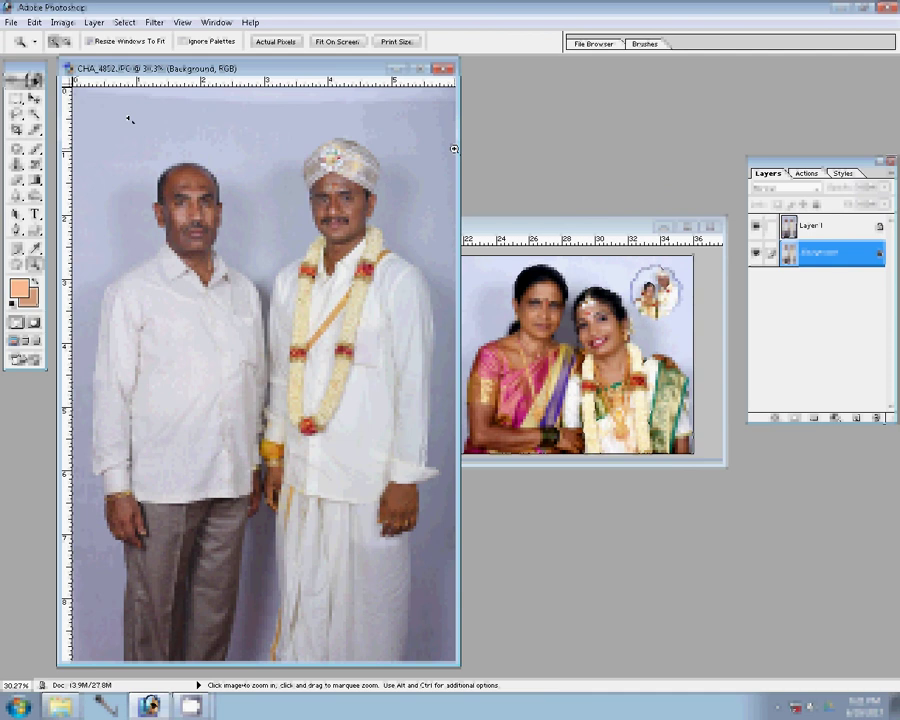
- Zoom the faces to 200%, switch to the Background Eraser, and target Layer 1
{"action": "left_click", "coordinate": [398, 286]}
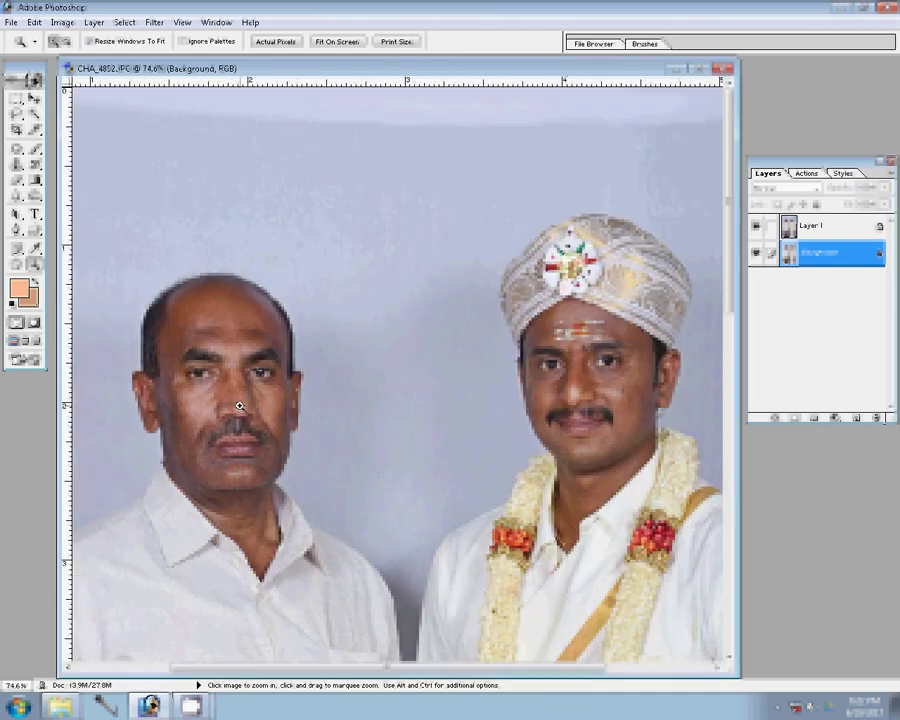
{"action": "left_click", "coordinate": [240, 405]}
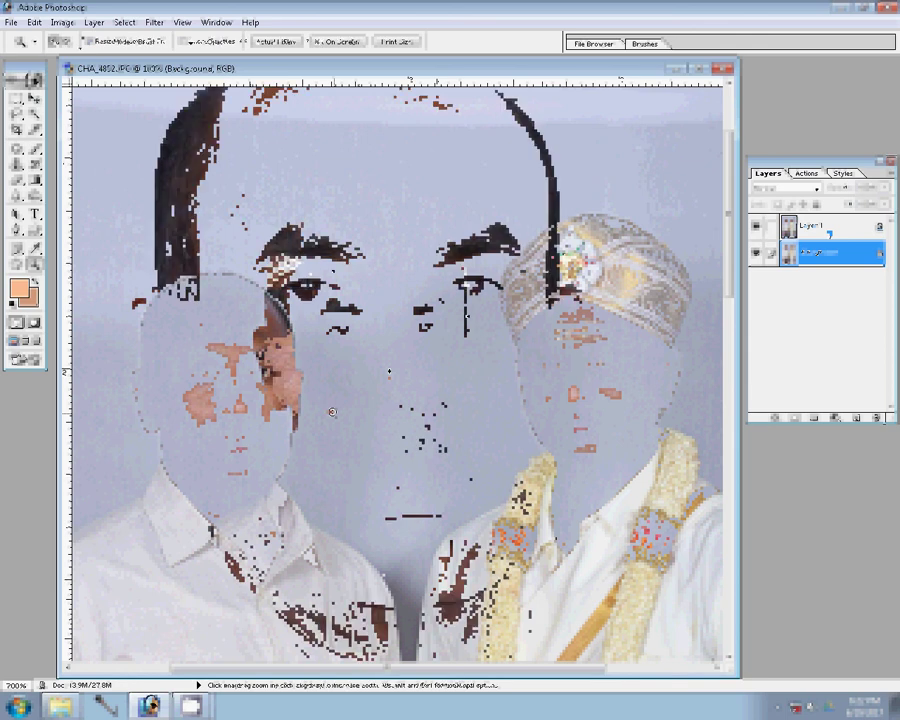
{"action": "key", "text": "b"}
{"action": "key", "text": "alt+bracketright"}
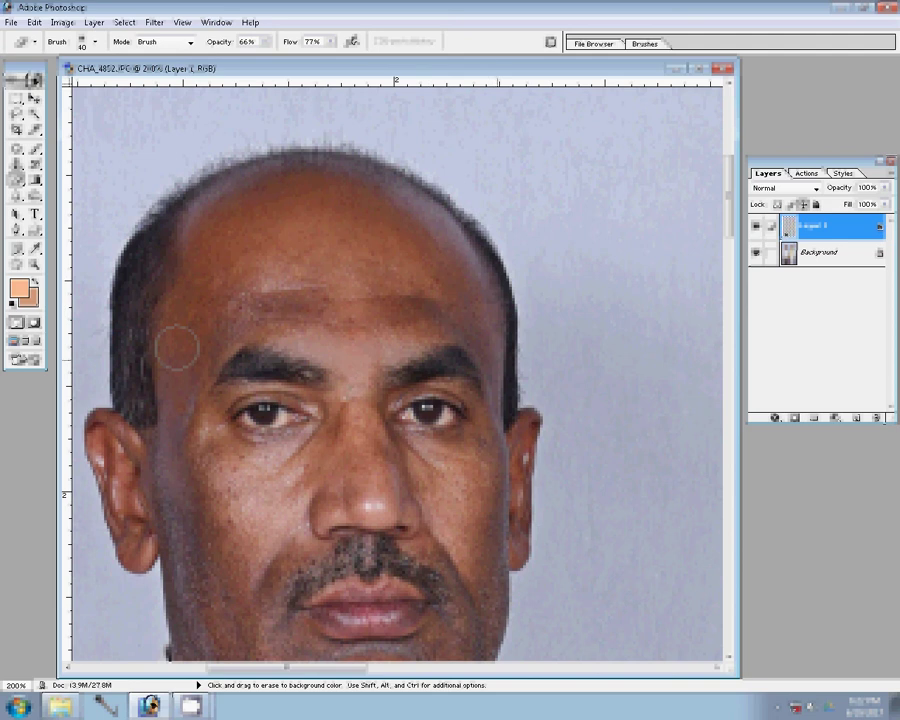
- Undo the earlier erase edits on Layer 1 to bring back the erased patches
{"action": "key", "text": "ctrl+z"}
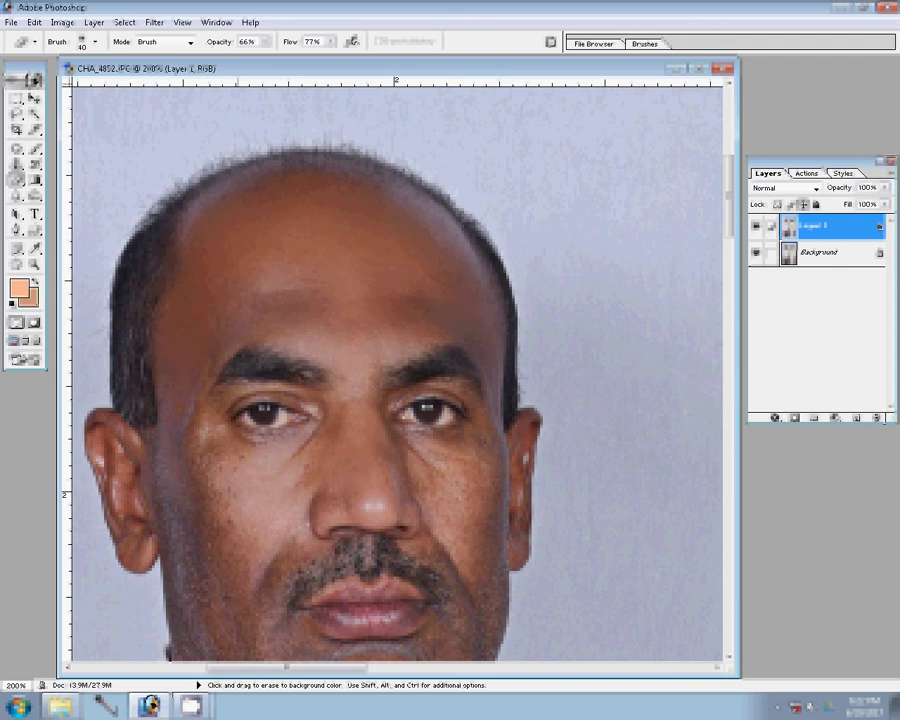
{"action": "key", "text": "ctrl+z"}
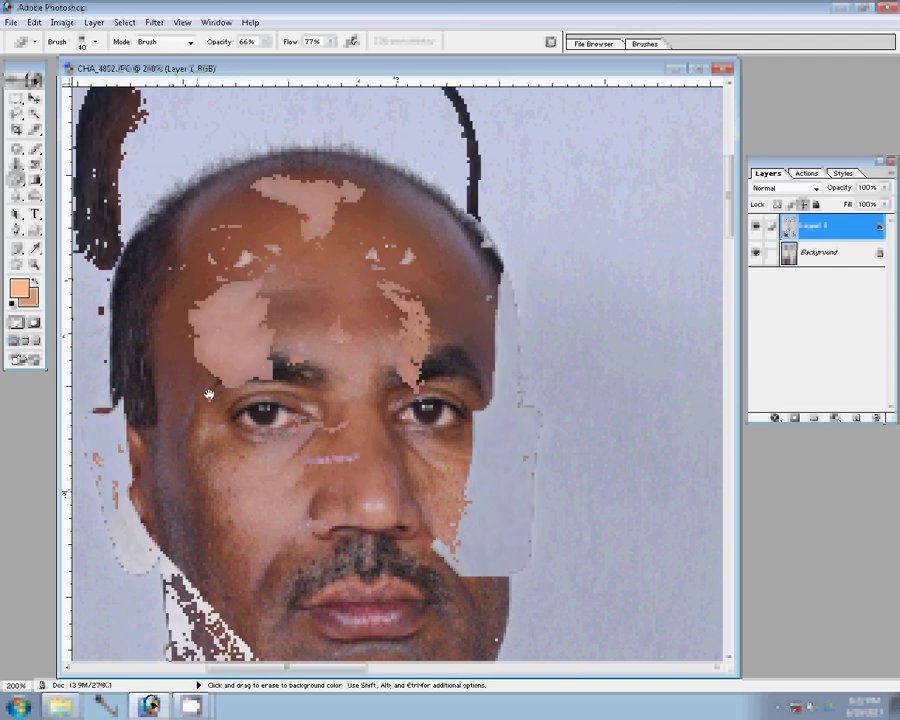
{"action": "key", "text": "ctrl+alt+z"}
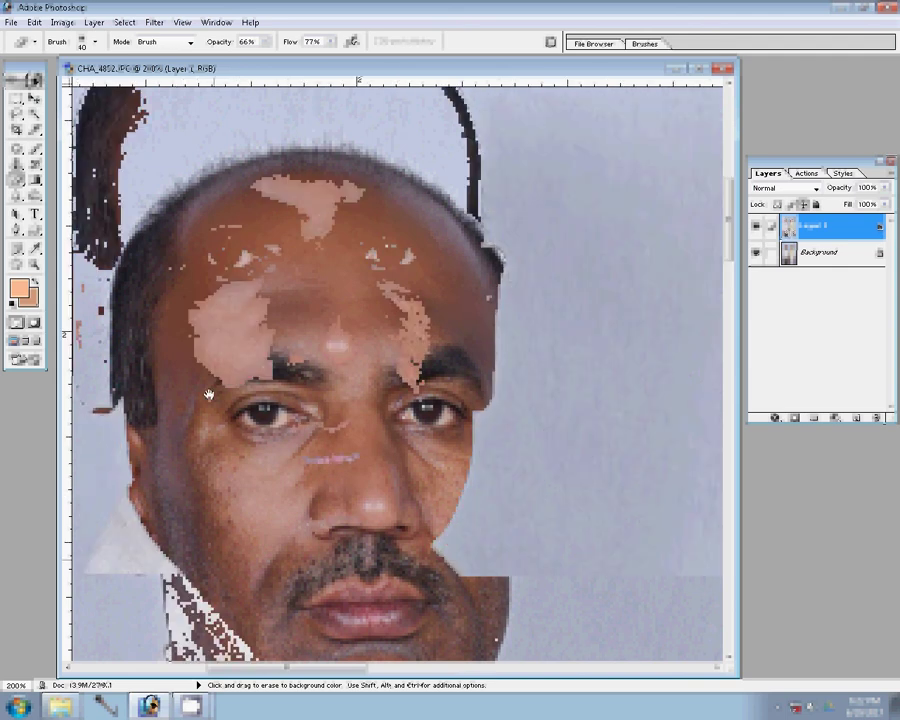
{"action": "key", "text": "ctrl+alt+z"}
{"action": "key", "text": "ctrl+alt+z"}
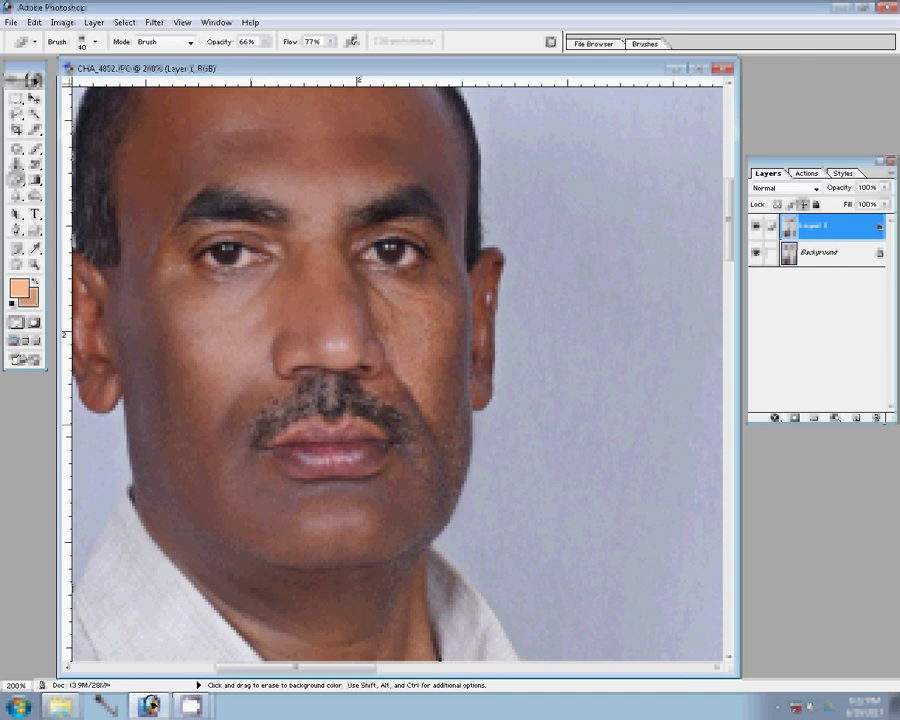
- Erase around the mustache's left edge, then magic-erase large connected face areas
{"action": "left_click_drag", "start_coordinate": [250, 425], "coordinate": [262, 440]}
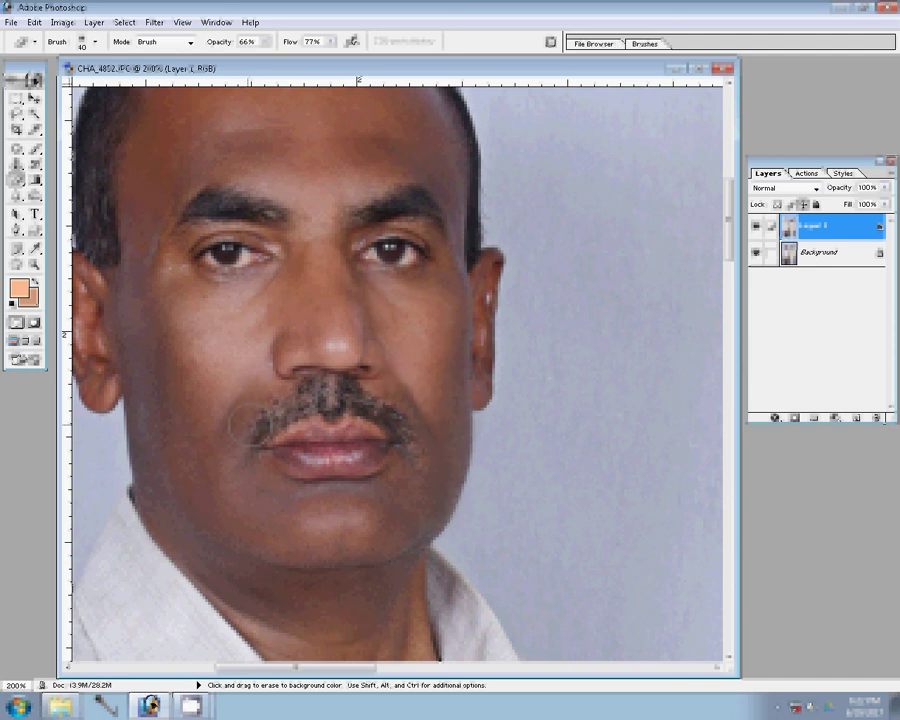
{"action": "key", "text": "shift+e"}
{"action": "left_click", "coordinate": [452, 427]}
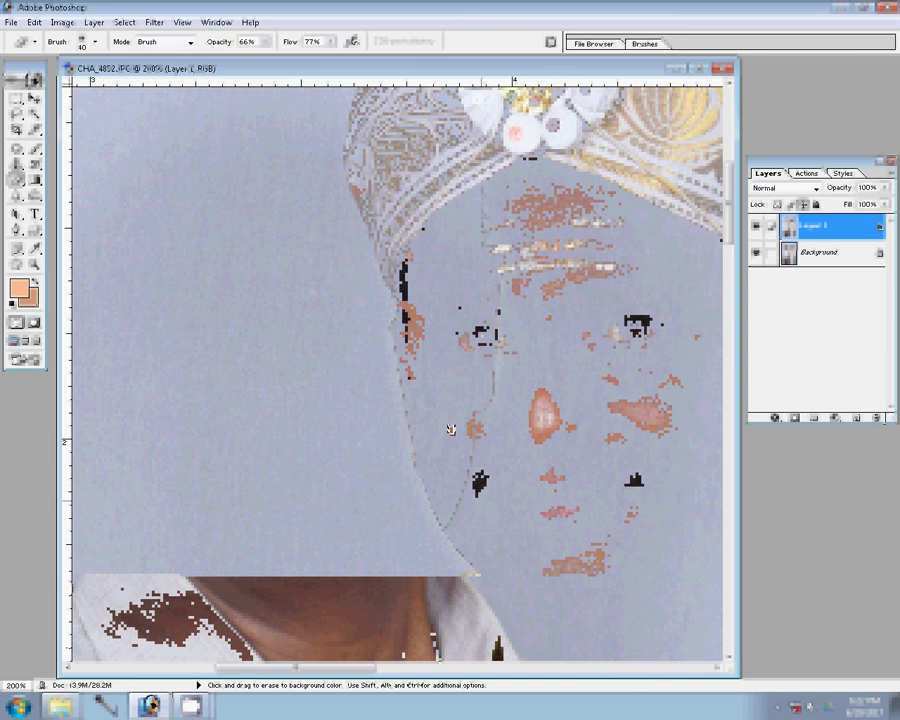
- Undo the last erase to restore the over-erased face areas
{"action": "key", "text": "ctrl+z"}
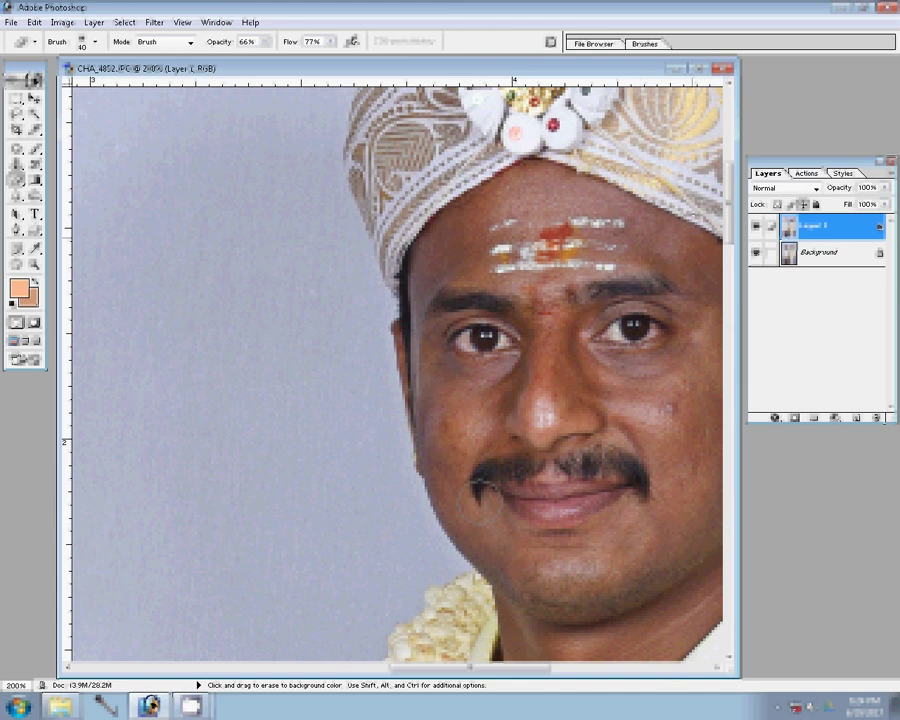
{"action": "left_click", "coordinate": [673, 69]}
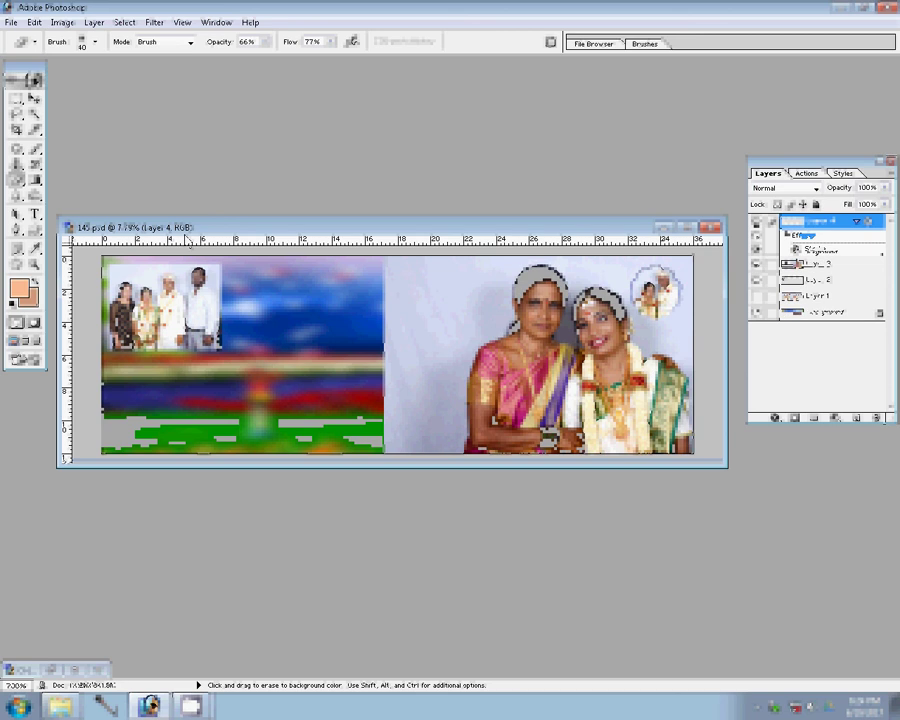
{"action": "key", "text": "ctrl+w"}
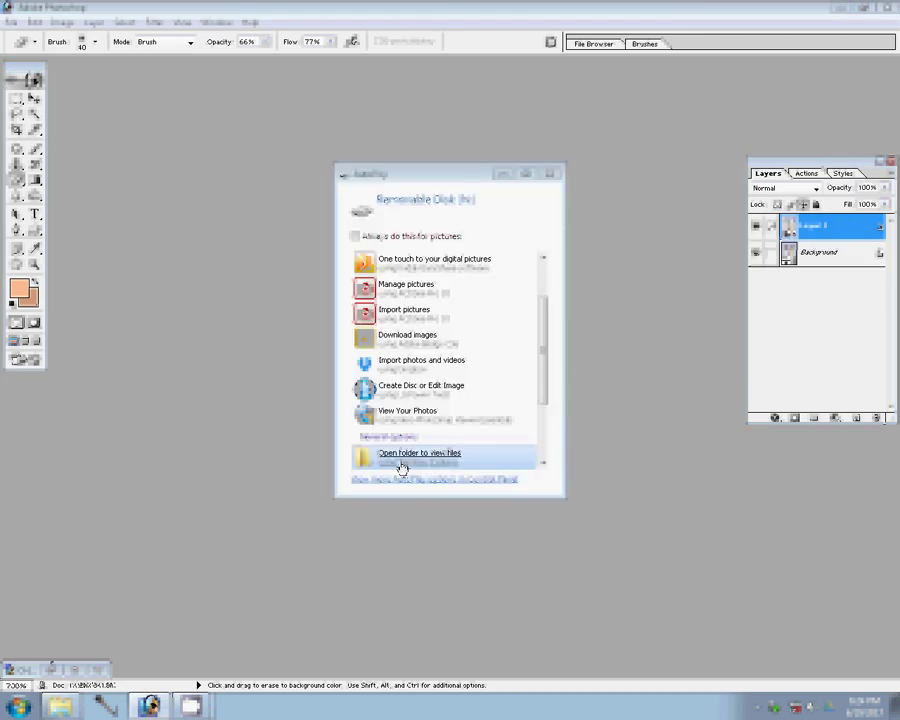
{"action": "left_click", "coordinate": [401, 458]}
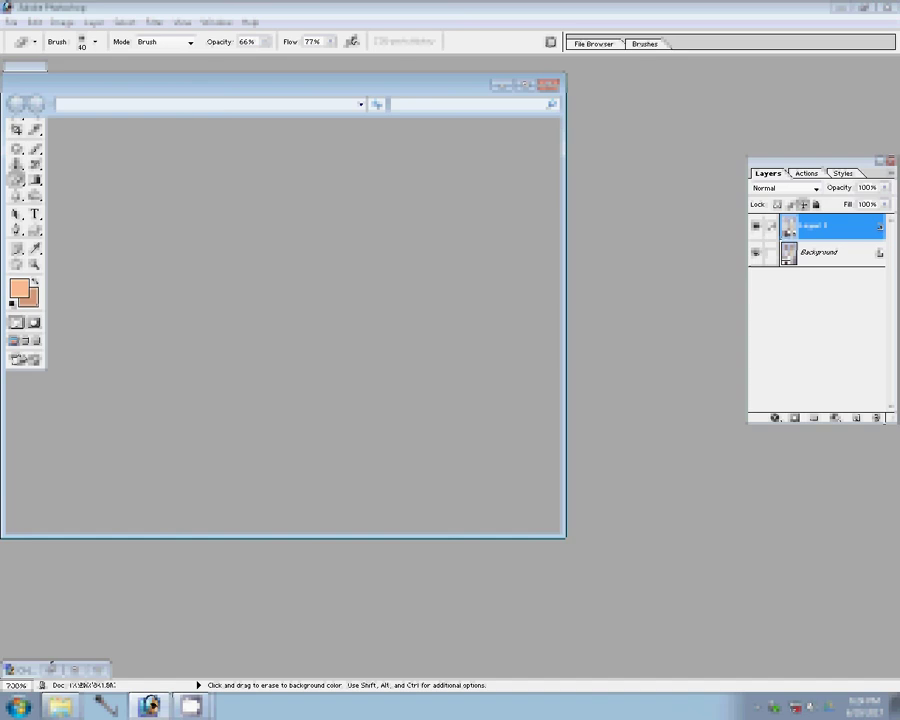
{"action": "left_click", "coordinate": [190, 706]}
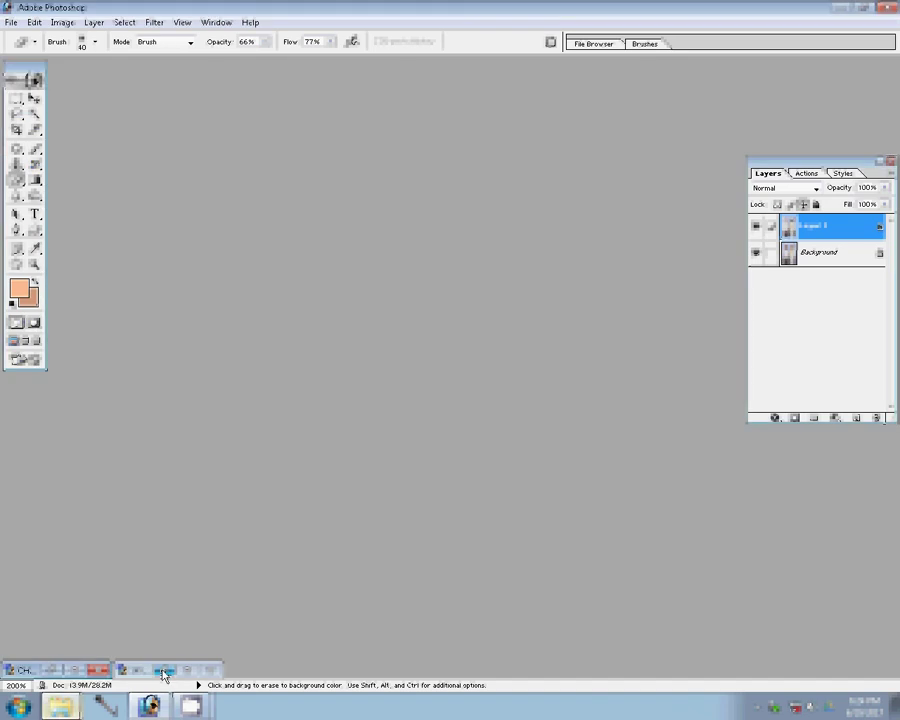
{"action": "left_click", "coordinate": [165, 670]}
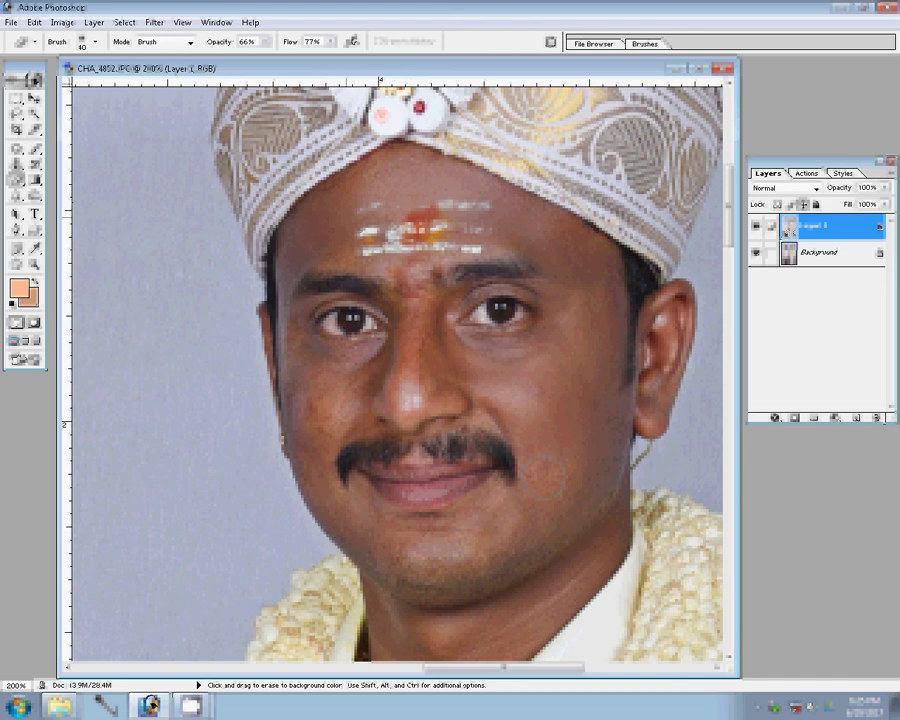
- Zoom out to fit, move the retouched photo onto 145.psd's left page, and start Save As
{"action": "key", "text": "z"}
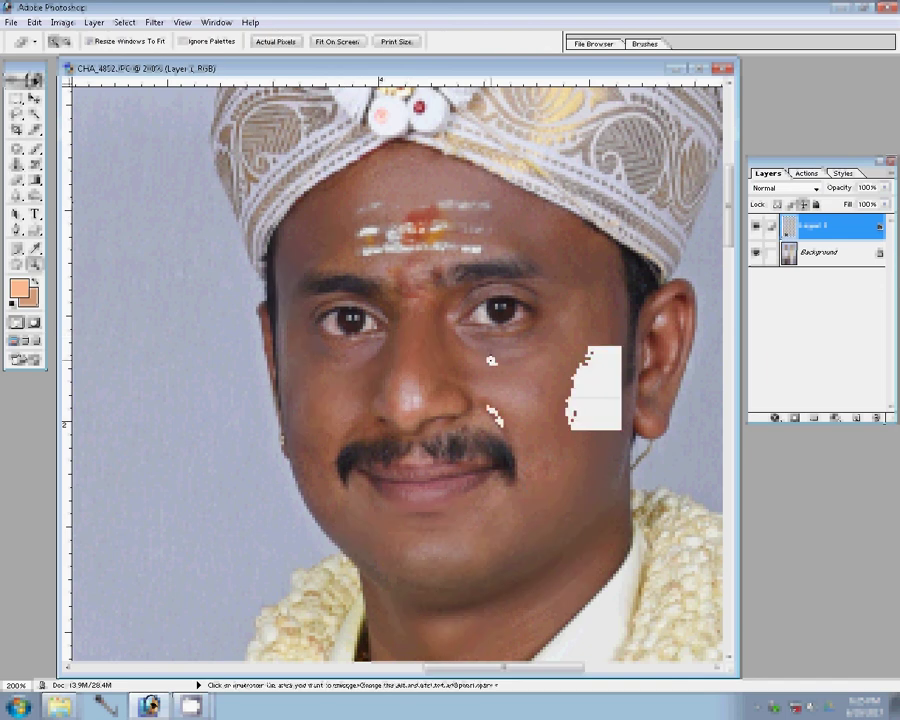
{"action": "key", "text": "ctrl+0"}
{"action": "key", "text": "v"}
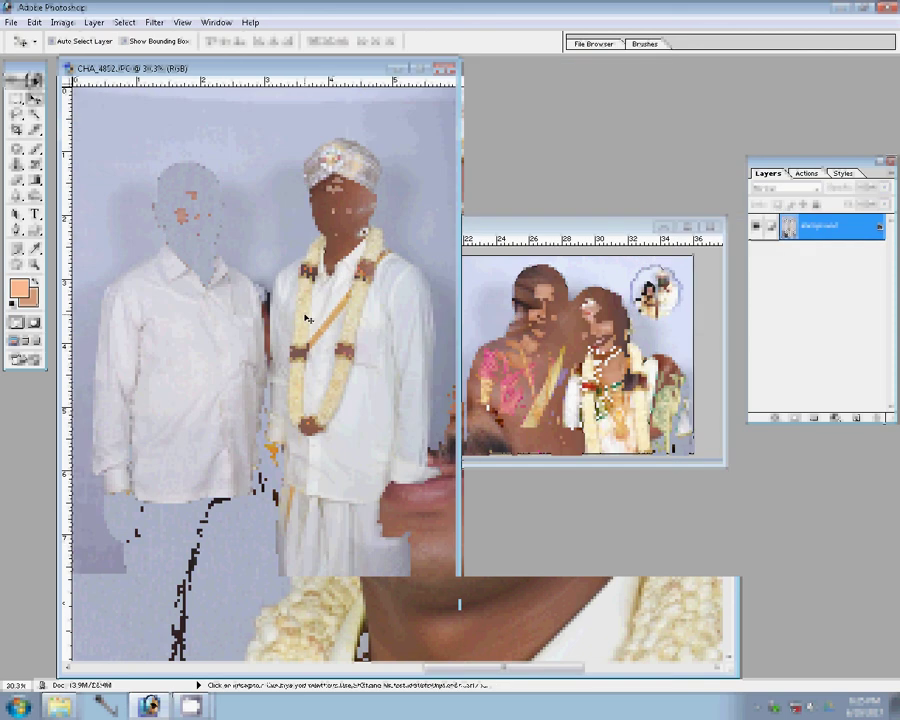
{"action": "left_click_drag", "start_coordinate": [519, 338], "coordinate": [325, 352]}
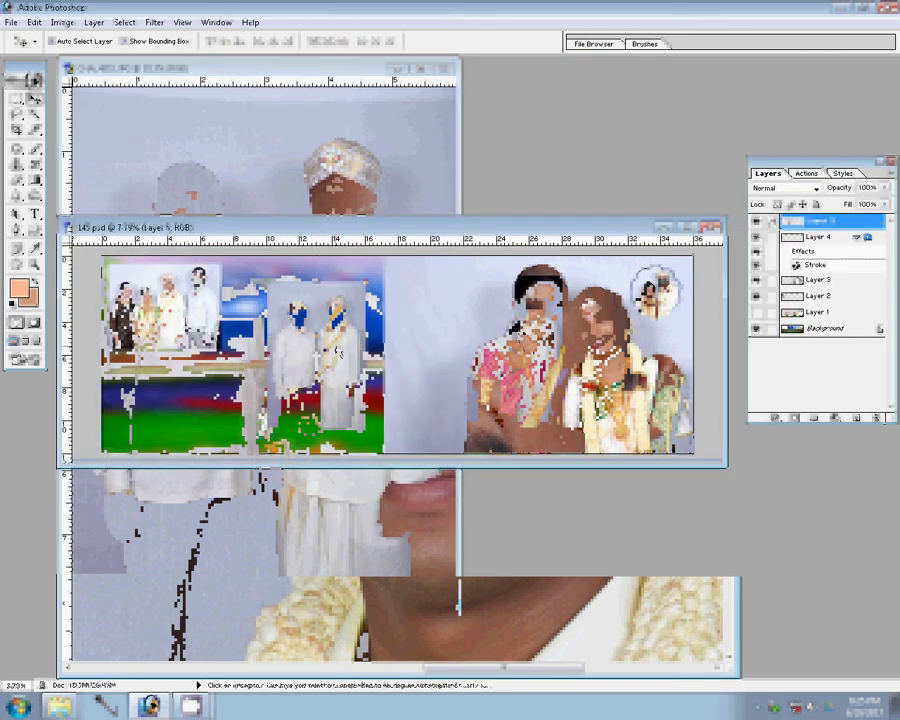
{"action": "key", "text": "ctrl+shift+s"}
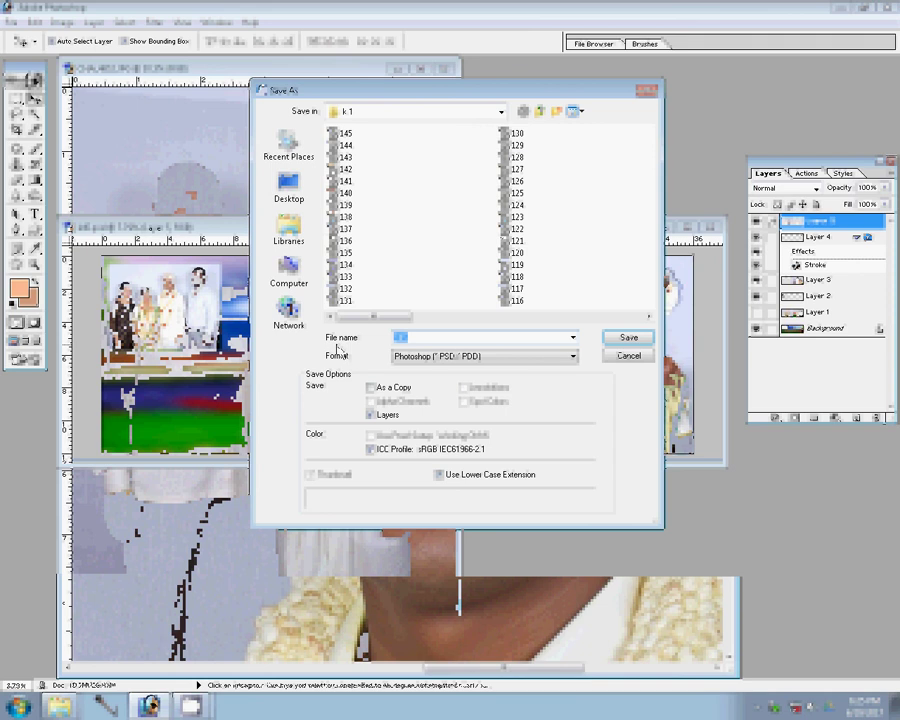
- Save the album page as '146' in Photoshop PSD format with layers
{"action": "type", "text": "14"}
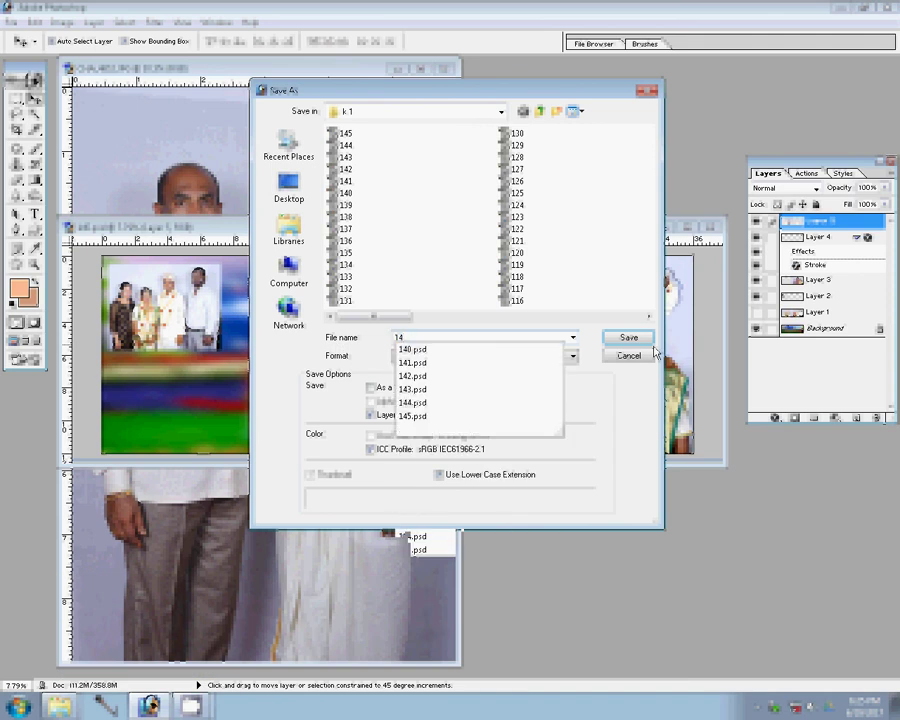
{"action": "type", "text": "6"}
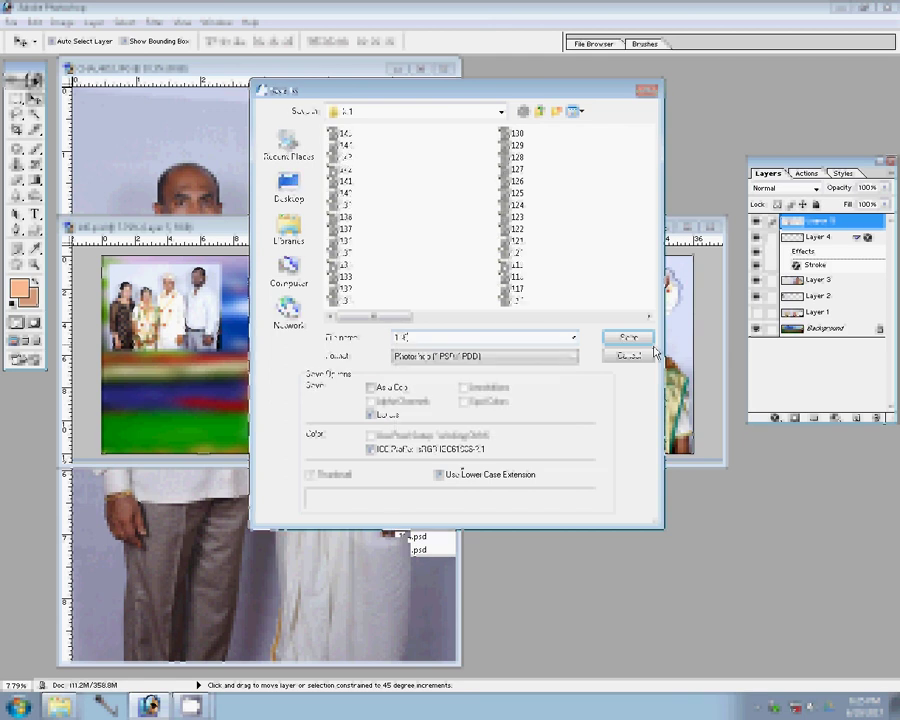
{"action": "key", "text": "Return"}
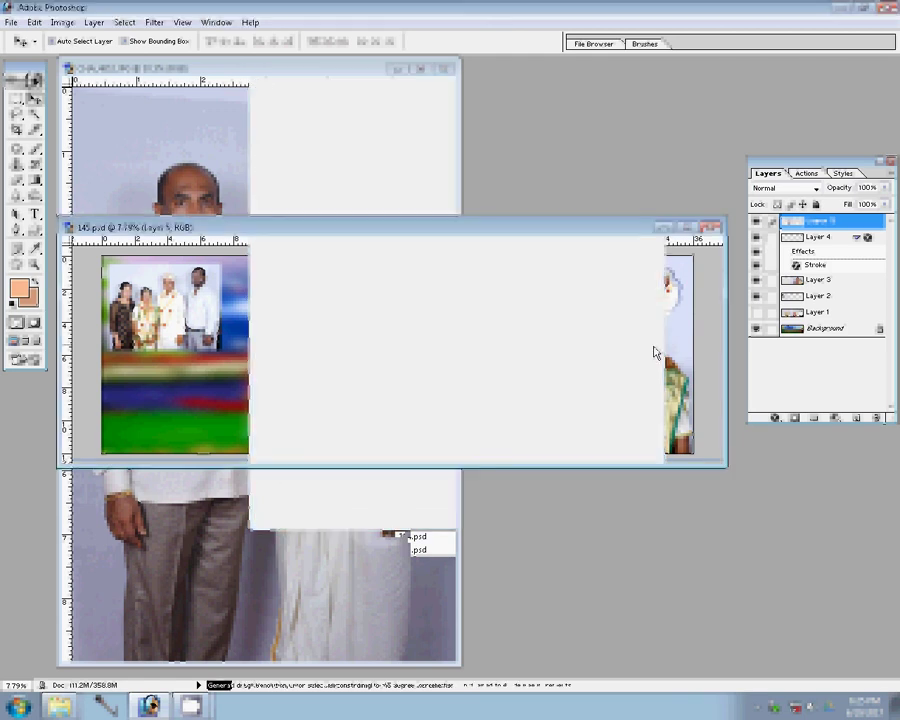